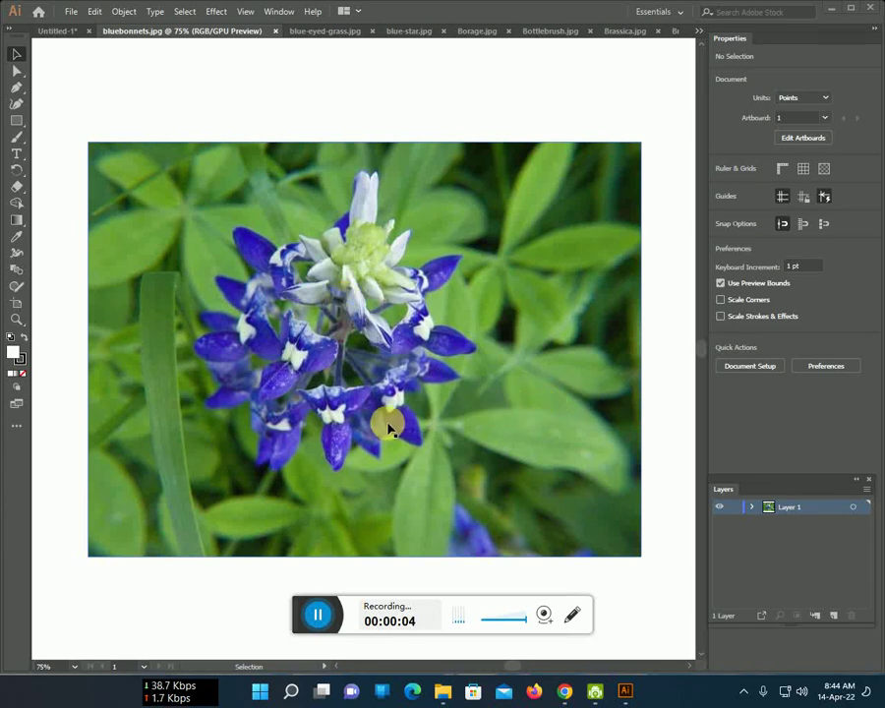
Place the bluebonnet photo scaled to the artboard on Layer 1, faded to 57% and locked.
{"action": "left_click", "coordinate": [334, 325]}
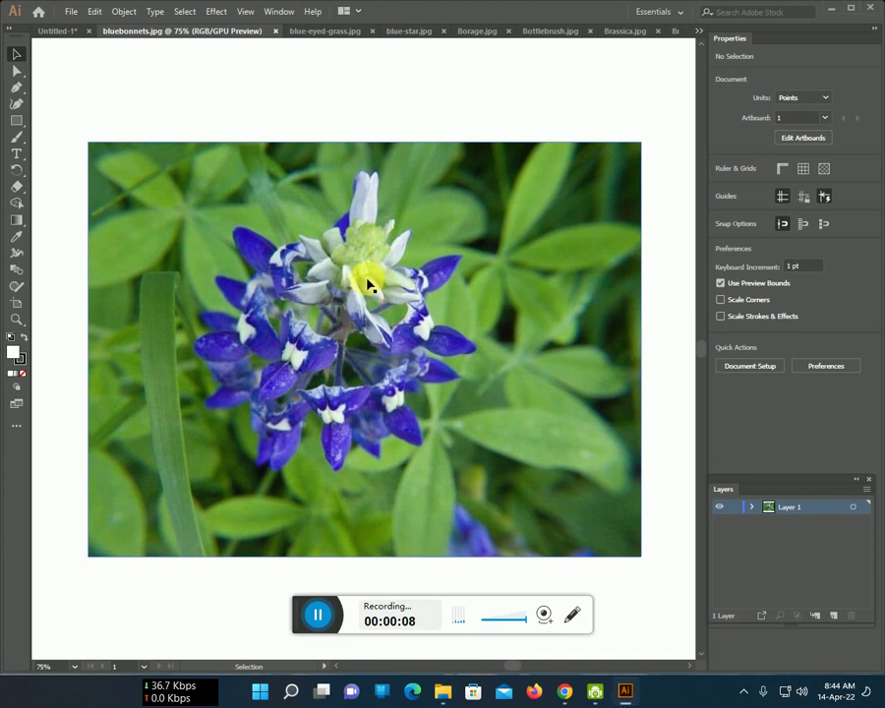
{"action": "mouse_move", "coordinate": [322, 247]}
{"action": "left_mouse_down"}
{"action": "mouse_move", "coordinate": [301, 226]}
{"action": "mouse_move", "coordinate": [307, 219]}
{"action": "mouse_move", "coordinate": [318, 230]}
{"action": "mouse_move", "coordinate": [191, 181]}
{"action": "left_mouse_up"}
{"action": "mouse_move", "coordinate": [292, 267]}
{"action": "left_mouse_down"}
{"action": "mouse_move", "coordinate": [401, 376]}
{"action": "mouse_move", "coordinate": [572, 508]}
{"action": "left_mouse_up"}
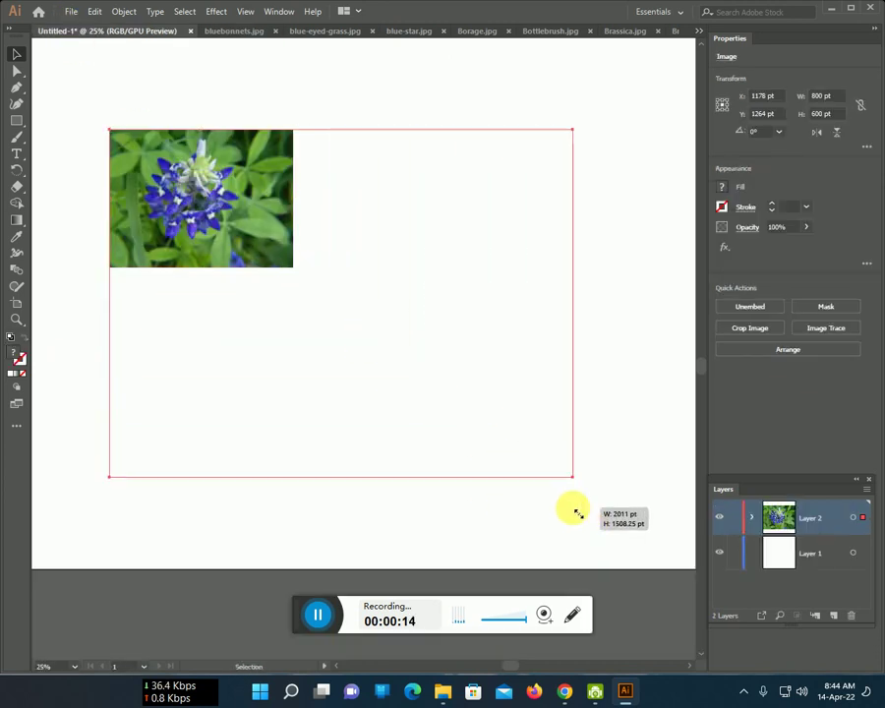
{"action": "left_click_drag", "start_coordinate": [863, 517], "coordinate": [863, 552]}
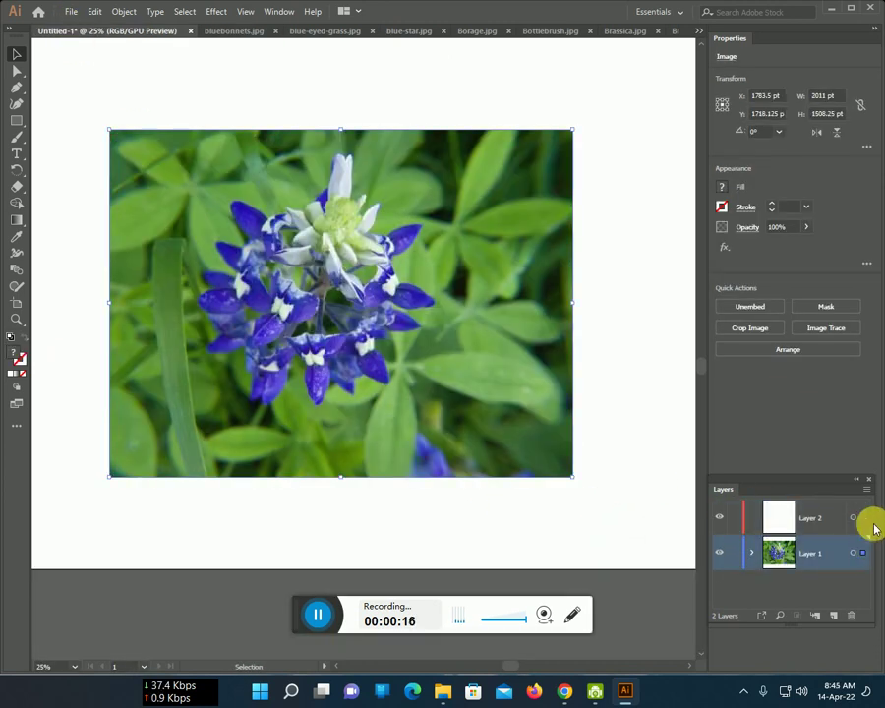
{"action": "left_click", "coordinate": [807, 229]}
{"action": "left_click_drag", "start_coordinate": [792, 252], "coordinate": [782, 253]}
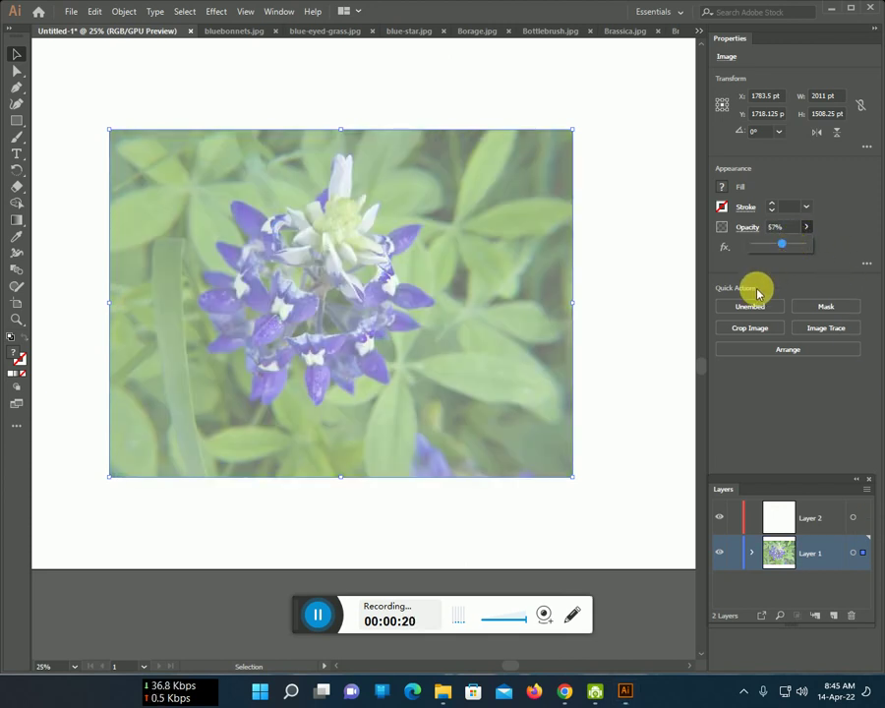
{"action": "left_click", "coordinate": [733, 552]}
On Layer 2, set the Paintbrush to a full-opacity black 1 pt stroke.
{"action": "left_click", "coordinate": [794, 521]}
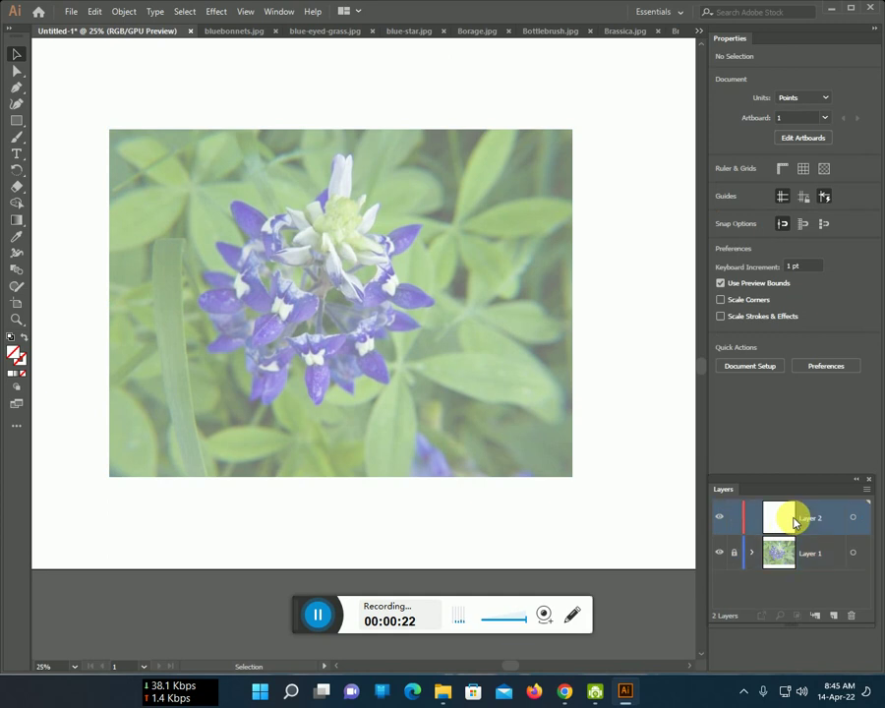
{"action": "key", "text": "b"}
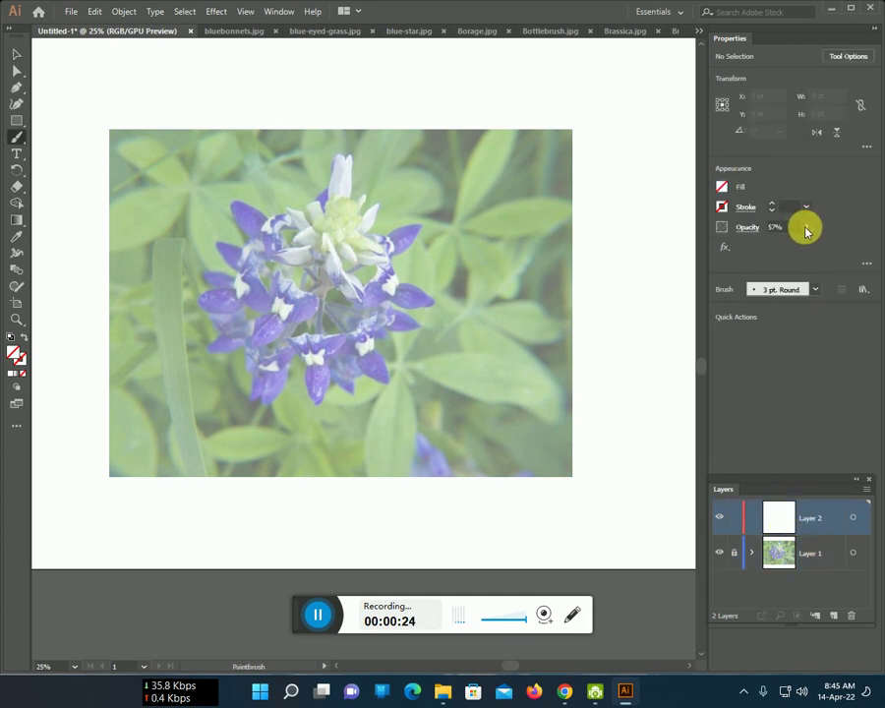
{"action": "left_click", "coordinate": [805, 227]}
{"action": "left_click_drag", "start_coordinate": [795, 246], "coordinate": [818, 246]}
{"action": "left_click", "coordinate": [721, 206]}
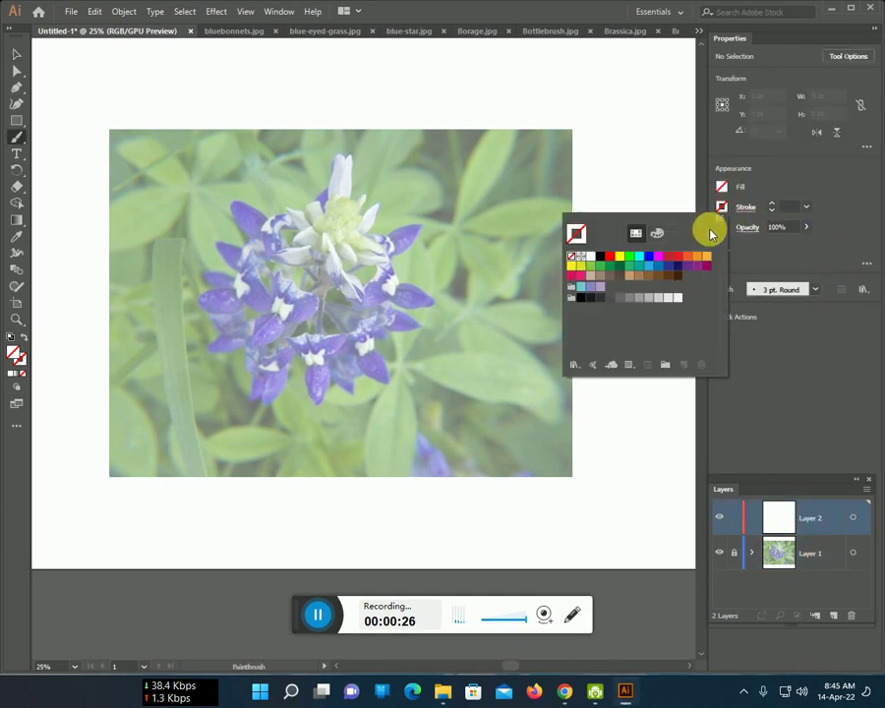
{"action": "left_click", "coordinate": [613, 258]}
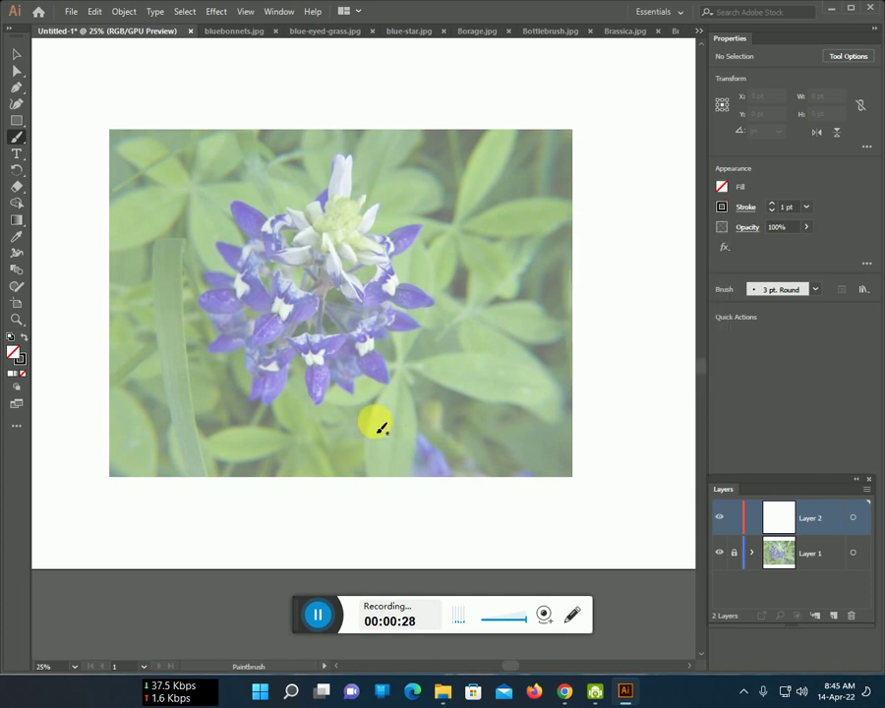
{"action": "scroll", "coordinate": [341, 416], "scroll_direction": "up", "scroll_amount": 1}
Trace the lowest floret's bottom and wide petals plus both edges of its rising stem.
{"action": "scroll", "coordinate": [341, 415], "scroll_direction": "up", "scroll_amount": 1}
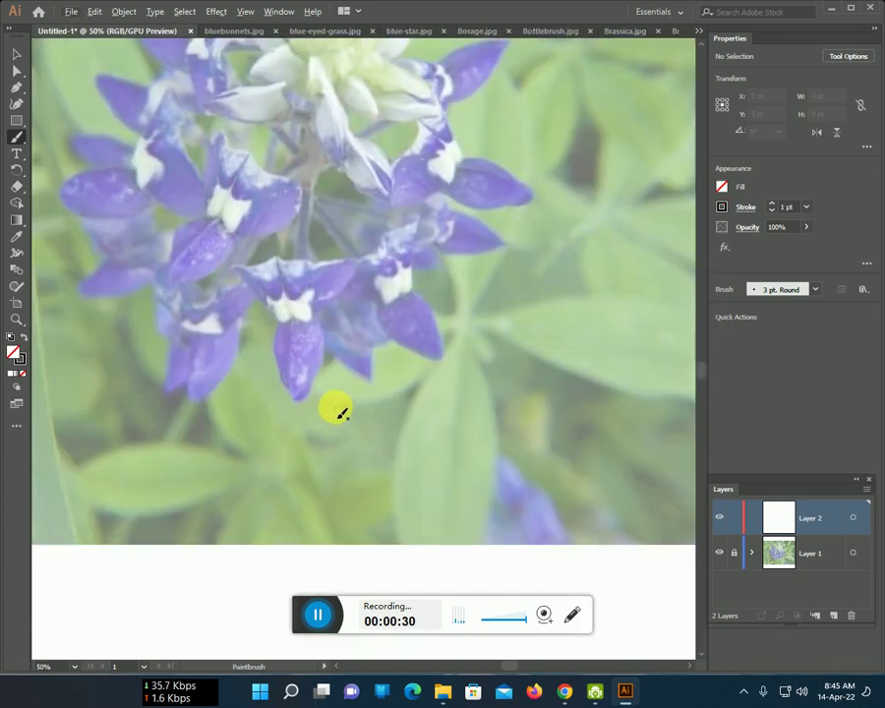
{"action": "scroll", "coordinate": [340, 409], "scroll_direction": "down", "scroll_amount": 1}
{"action": "mouse_move", "coordinate": [279, 273]}
{"action": "left_mouse_down"}
{"action": "mouse_move", "coordinate": [300, 356]}
{"action": "mouse_move", "coordinate": [324, 278]}
{"action": "left_mouse_up"}
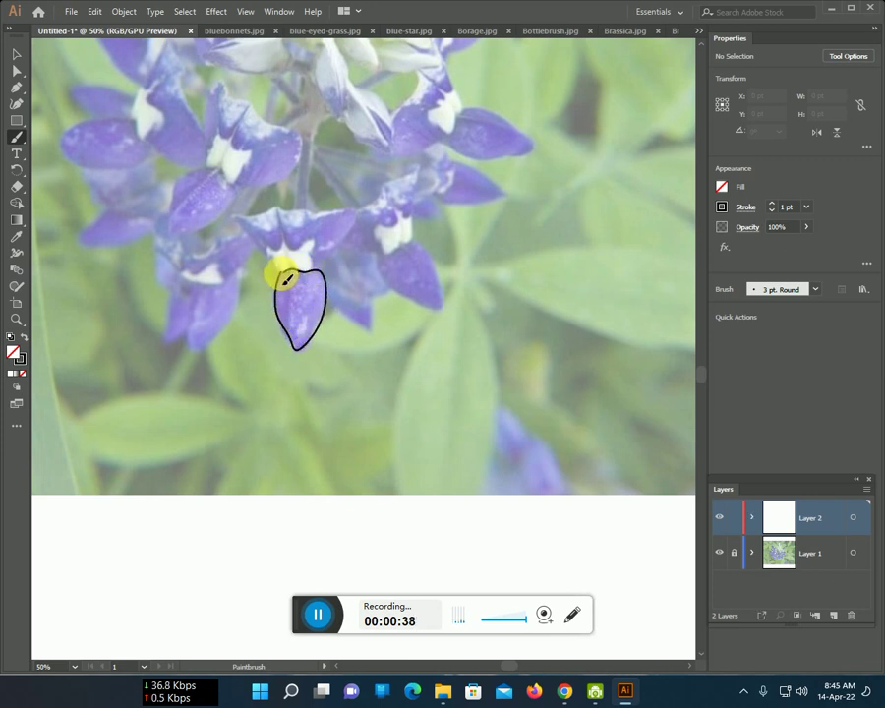
{"action": "mouse_move", "coordinate": [274, 268]}
{"action": "left_mouse_down"}
{"action": "mouse_move", "coordinate": [242, 234]}
{"action": "mouse_move", "coordinate": [318, 210]}
{"action": "mouse_move", "coordinate": [360, 224]}
{"action": "mouse_move", "coordinate": [300, 280]}
{"action": "mouse_move", "coordinate": [279, 212]}
{"action": "left_mouse_up"}
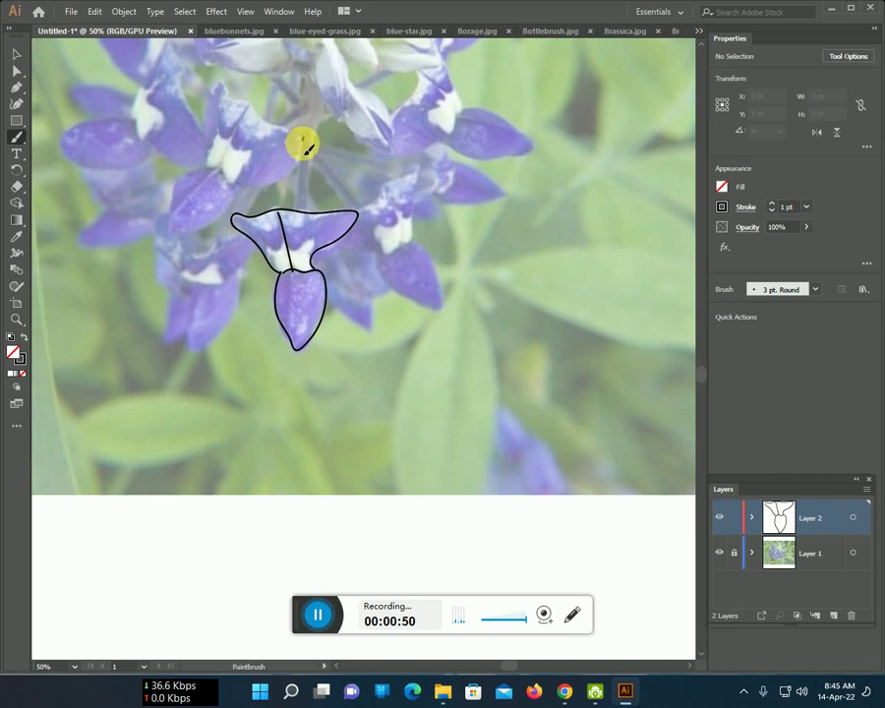
{"action": "left_click_drag", "start_coordinate": [301, 137], "coordinate": [295, 209]}
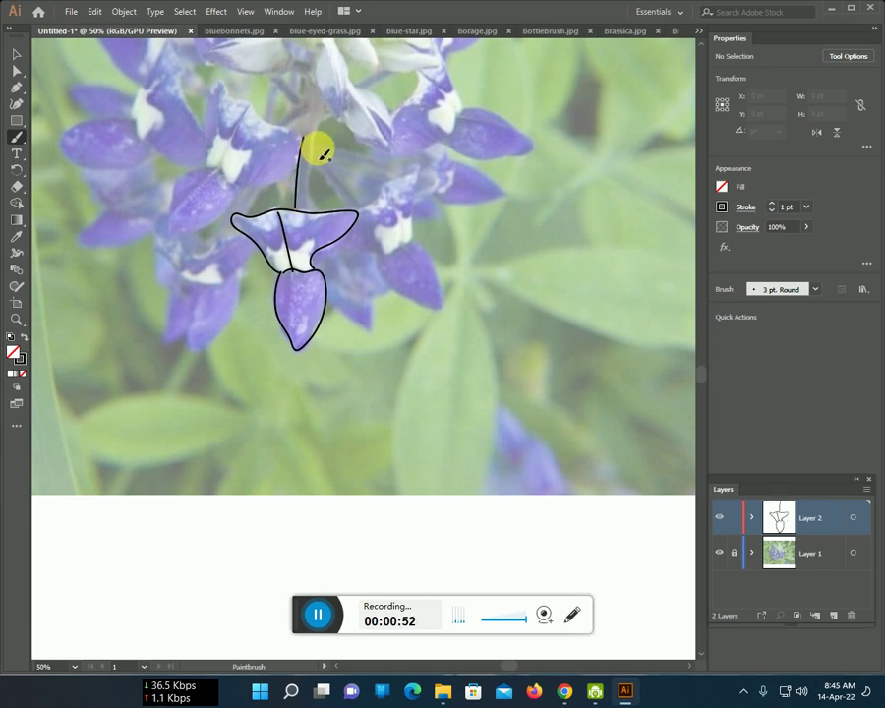
{"action": "left_click_drag", "start_coordinate": [313, 135], "coordinate": [309, 199]}
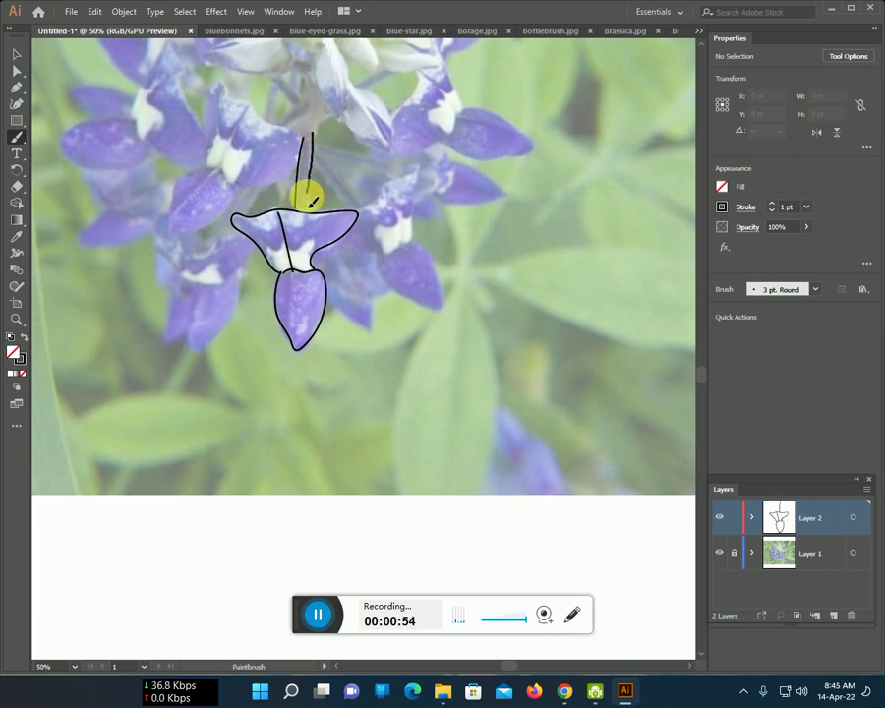
Outline the petal left of the floret, undo a stray line, and begin the upper-left petal.
{"action": "mouse_move", "coordinate": [308, 250]}
{"action": "left_mouse_down"}
{"action": "mouse_move", "coordinate": [395, 282]}
{"action": "mouse_move", "coordinate": [409, 317]}
{"action": "mouse_move", "coordinate": [436, 309]}
{"action": "left_mouse_up"}
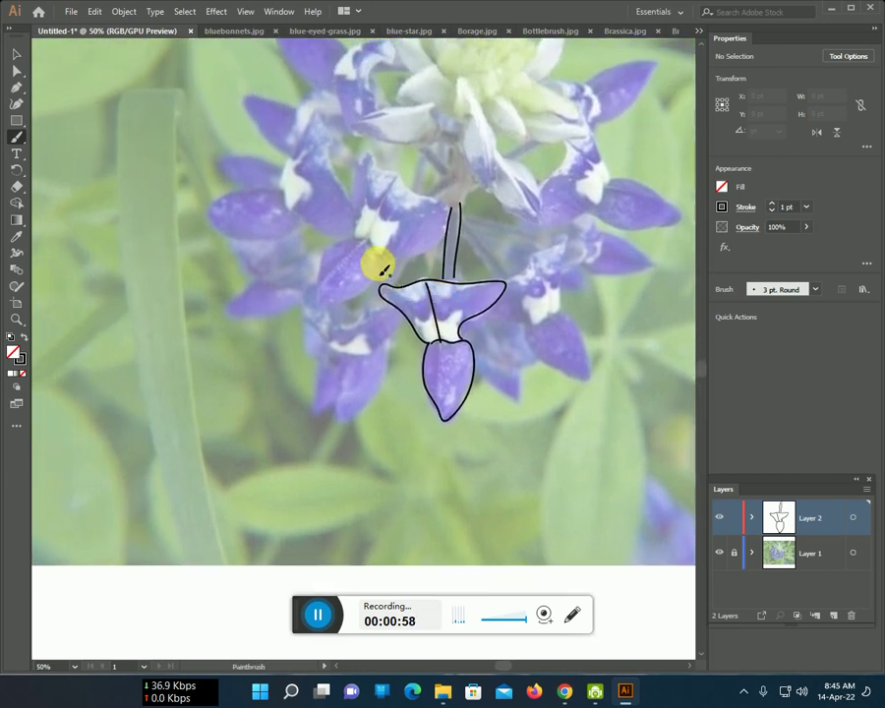
{"action": "mouse_move", "coordinate": [389, 264]}
{"action": "left_mouse_down"}
{"action": "mouse_move", "coordinate": [350, 306]}
{"action": "mouse_move", "coordinate": [323, 312]}
{"action": "mouse_move", "coordinate": [325, 248]}
{"action": "mouse_move", "coordinate": [364, 238]}
{"action": "mouse_move", "coordinate": [373, 248]}
{"action": "left_mouse_up"}
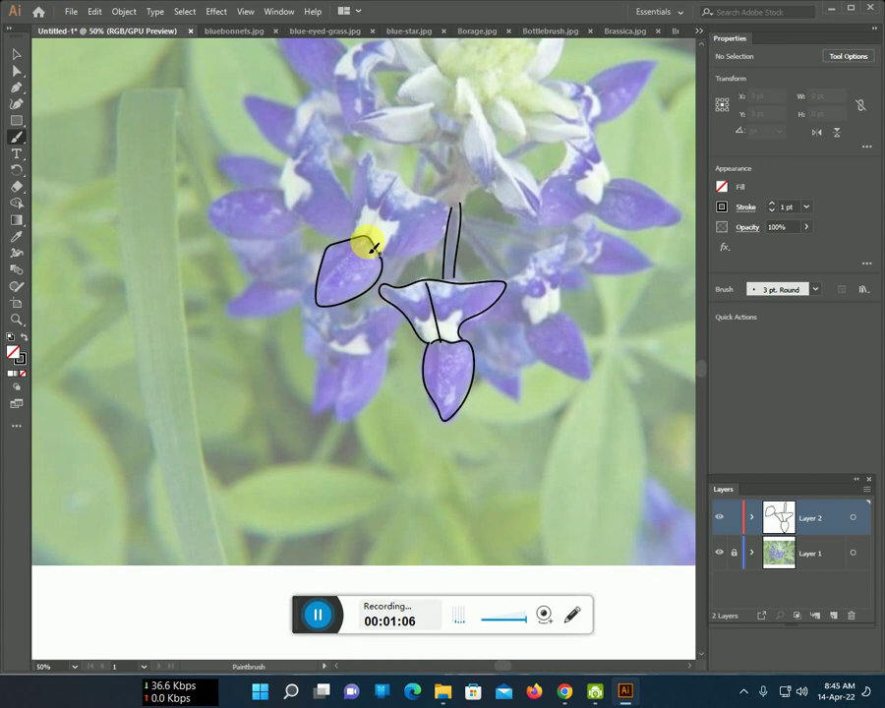
{"action": "left_click_drag", "start_coordinate": [314, 282], "coordinate": [369, 234]}
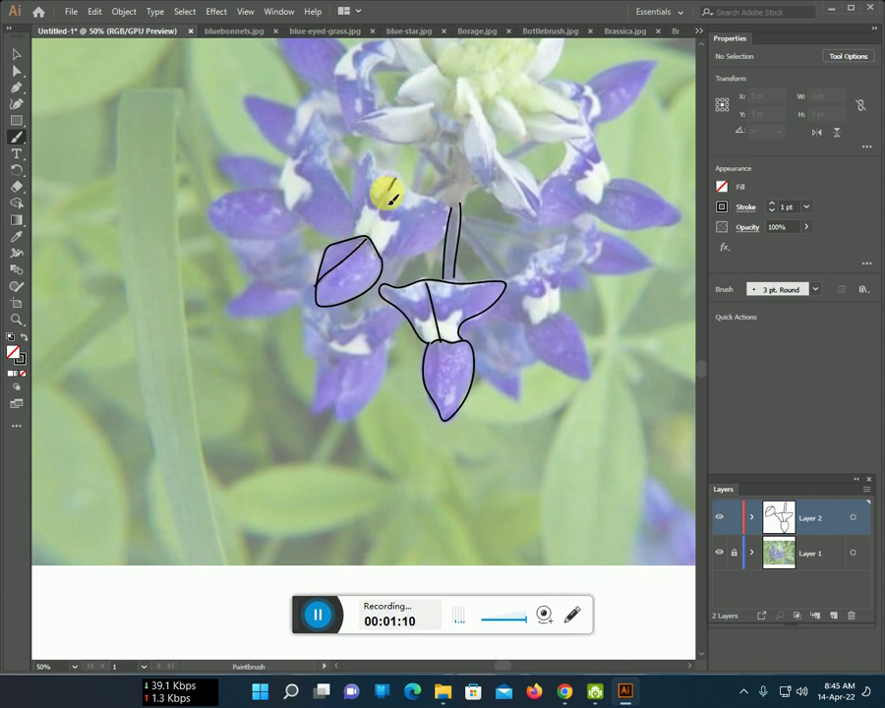
{"action": "key", "text": "ctrl+z"}
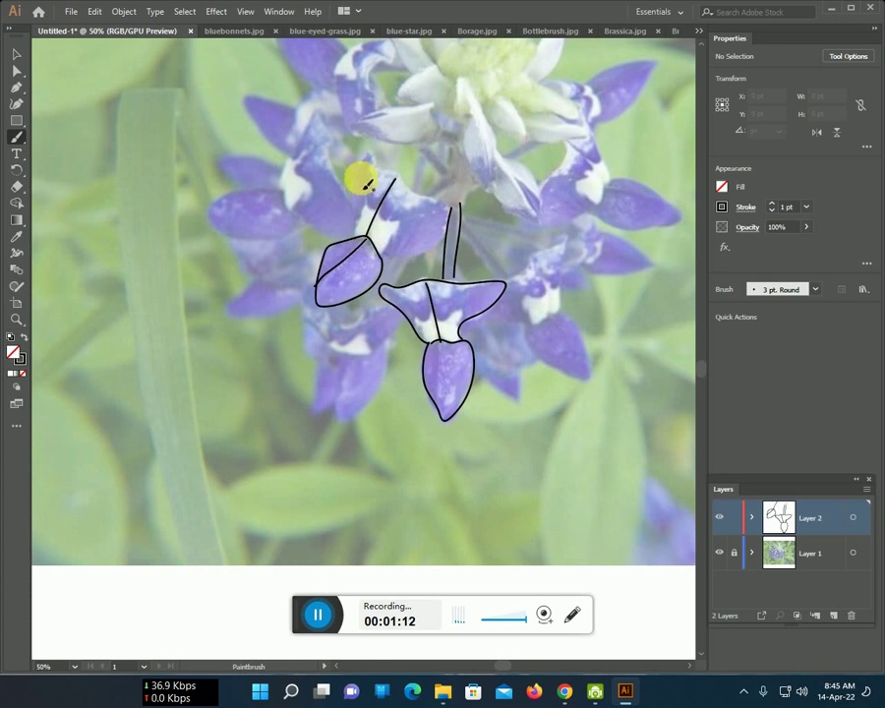
{"action": "mouse_move", "coordinate": [366, 165]}
{"action": "left_mouse_down"}
{"action": "mouse_move", "coordinate": [359, 212]}
{"action": "mouse_move", "coordinate": [371, 169]}
{"action": "mouse_move", "coordinate": [447, 211]}
{"action": "mouse_move", "coordinate": [438, 242]}
{"action": "mouse_move", "coordinate": [394, 265]}
{"action": "left_mouse_up"}
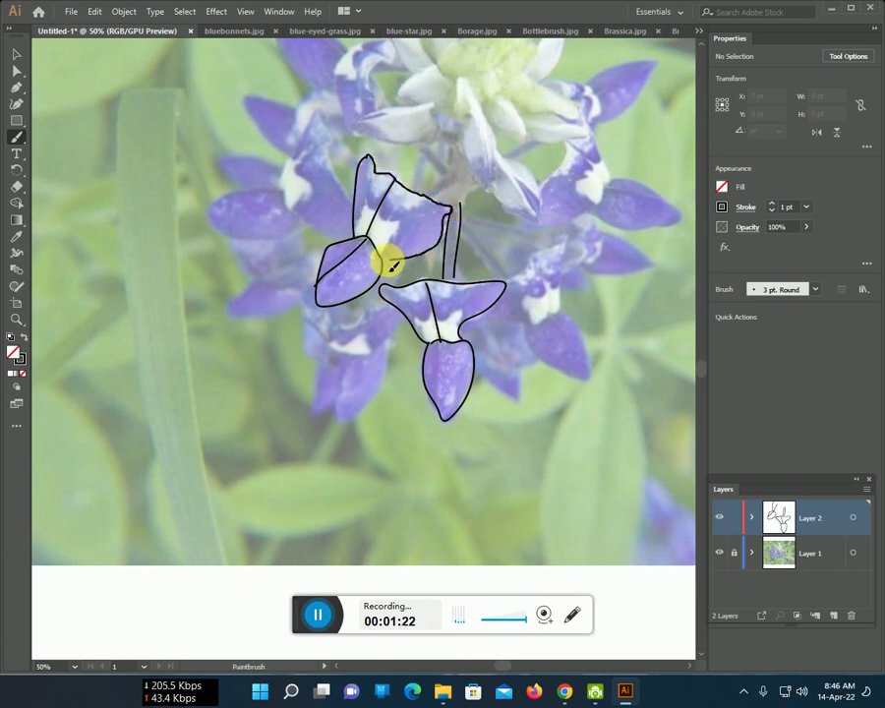
Draw a line beside the stem and a stalk branching down-right from it.
{"action": "scroll", "coordinate": [366, 230], "scroll_direction": "up", "scroll_amount": 3}
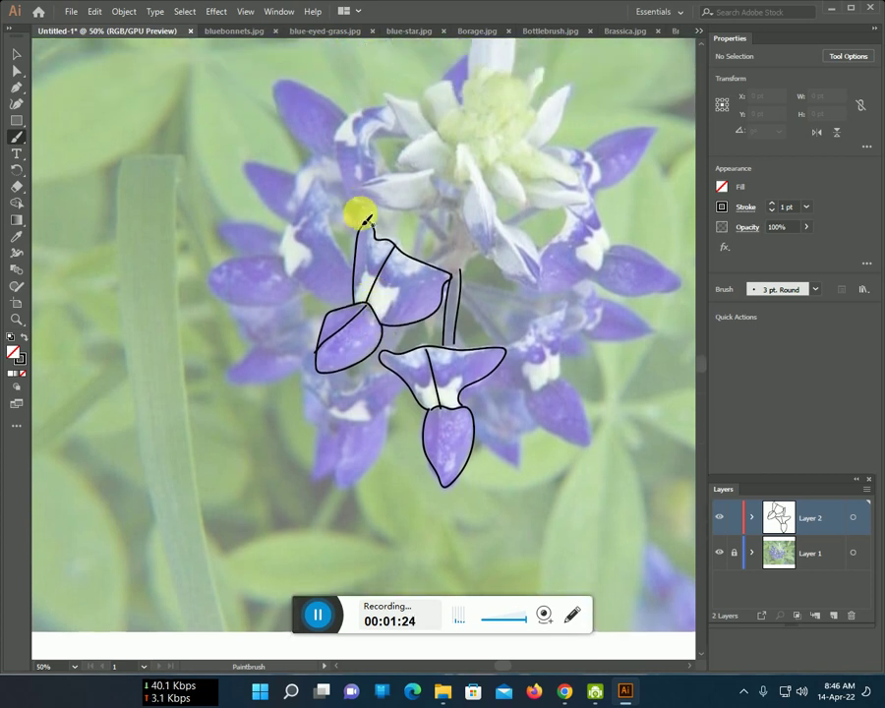
{"action": "left_click_drag", "start_coordinate": [473, 279], "coordinate": [474, 304]}
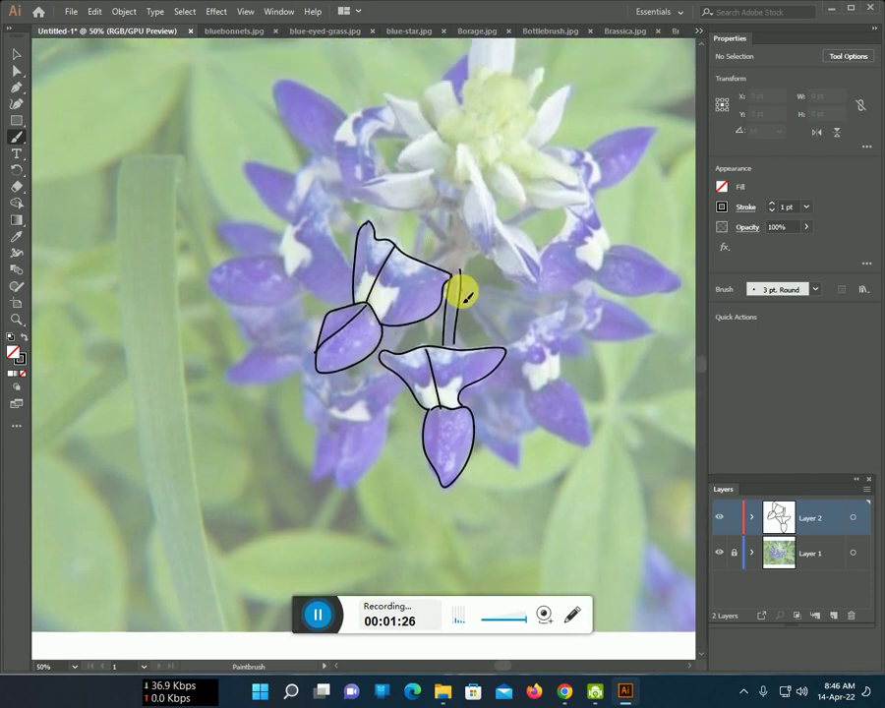
{"action": "left_click_drag", "start_coordinate": [460, 280], "coordinate": [497, 344]}
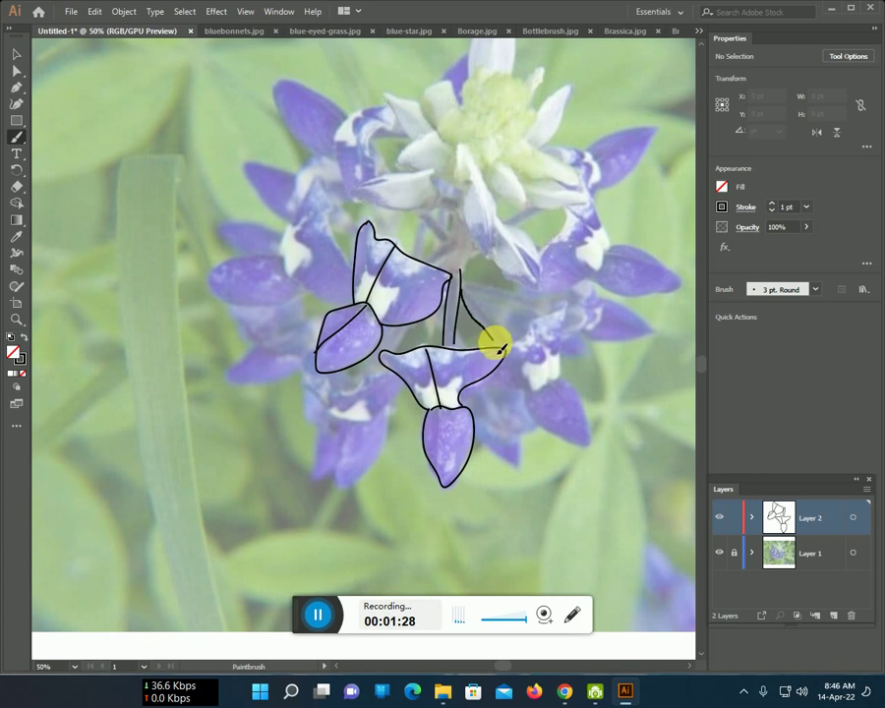
{"action": "left_click_drag", "start_coordinate": [463, 288], "coordinate": [497, 332]}
{"action": "scroll", "coordinate": [536, 336], "scroll_direction": "down", "scroll_amount": 3}
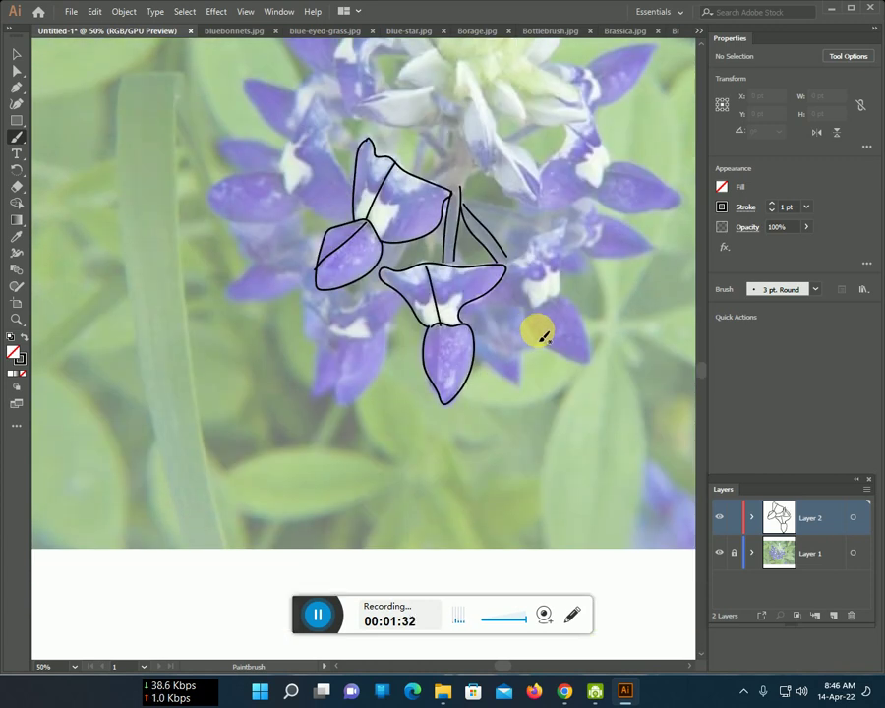
Outline the right-hand flower's petal with a vein and a crease line.
{"action": "mouse_move", "coordinate": [590, 366]}
{"action": "left_mouse_down"}
{"action": "mouse_move", "coordinate": [539, 344]}
{"action": "mouse_move", "coordinate": [519, 301]}
{"action": "mouse_move", "coordinate": [511, 267]}
{"action": "mouse_move", "coordinate": [549, 238]}
{"action": "mouse_move", "coordinate": [568, 254]}
{"action": "mouse_move", "coordinate": [564, 290]}
{"action": "mouse_move", "coordinate": [594, 346]}
{"action": "mouse_move", "coordinate": [588, 360]}
{"action": "left_mouse_up"}
{"action": "left_click_drag", "start_coordinate": [551, 308], "coordinate": [543, 267]}
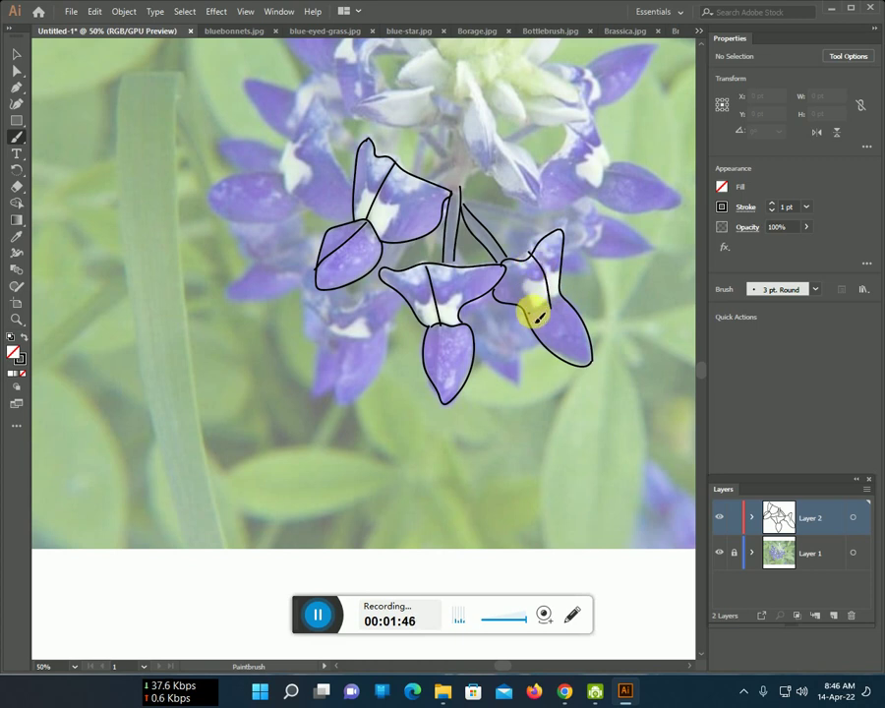
{"action": "left_click_drag", "start_coordinate": [531, 312], "coordinate": [557, 303]}
{"action": "scroll", "coordinate": [536, 339], "scroll_direction": "up", "scroll_amount": 3}
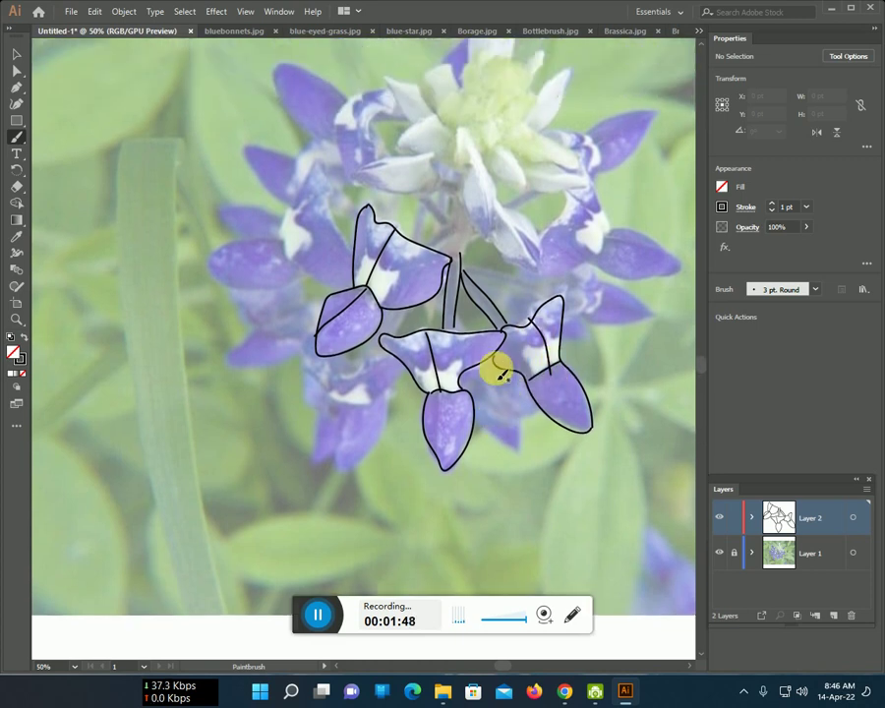
{"action": "scroll", "coordinate": [496, 344], "scroll_direction": "up", "scroll_amount": 1}
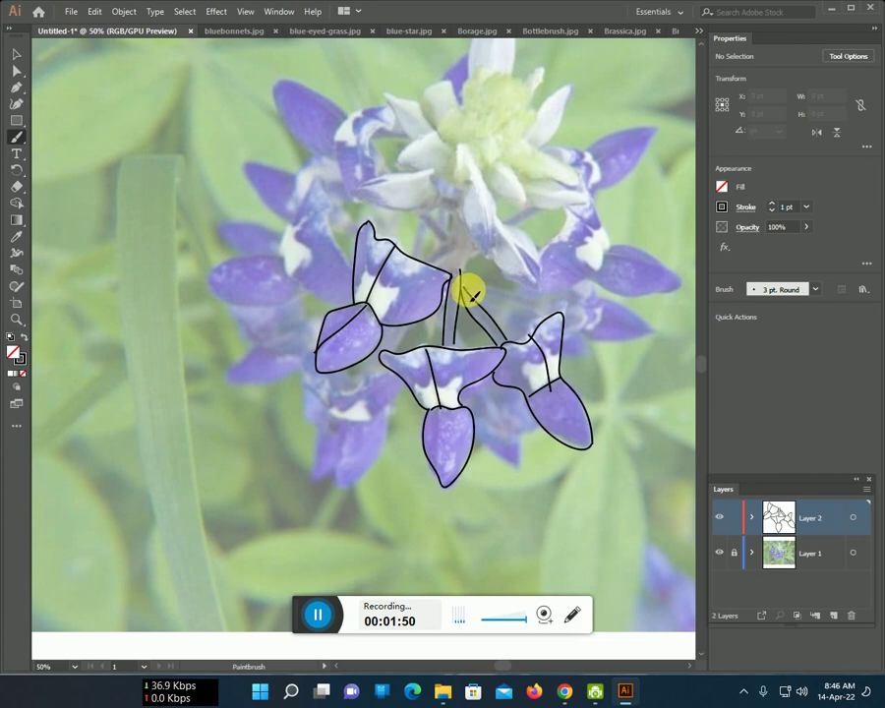
Connect the right flower to the centre with stems and extend one toward the far-right flower.
{"action": "mouse_move", "coordinate": [533, 310]}
{"action": "left_mouse_down"}
{"action": "mouse_move", "coordinate": [464, 283]}
{"action": "mouse_move", "coordinate": [474, 275]}
{"action": "mouse_move", "coordinate": [536, 293]}
{"action": "left_mouse_up"}
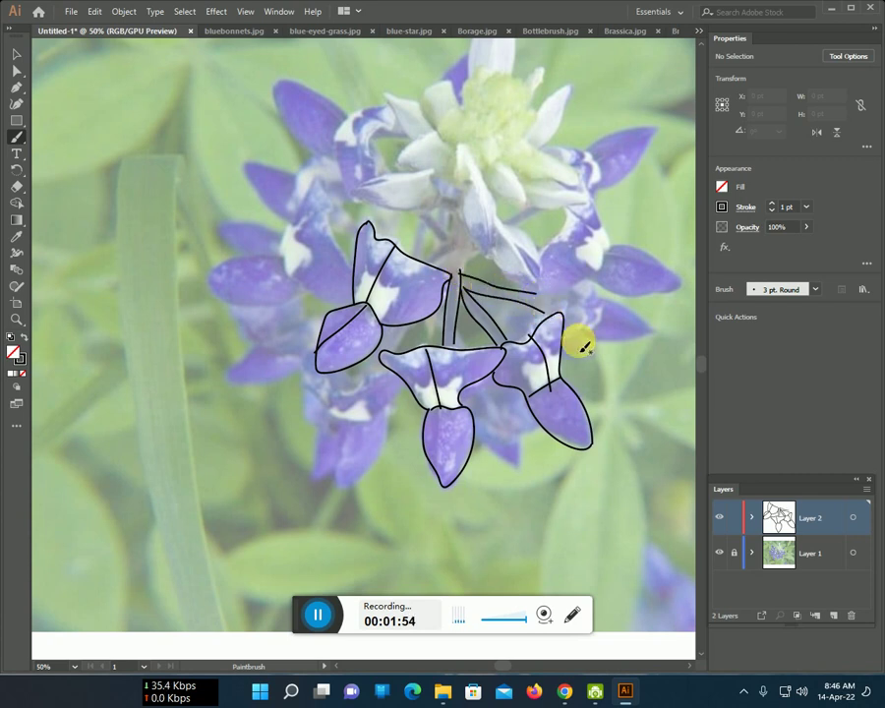
{"action": "mouse_move", "coordinate": [576, 339]}
{"action": "left_mouse_down"}
{"action": "mouse_move", "coordinate": [645, 340]}
{"action": "mouse_move", "coordinate": [594, 297]}
{"action": "mouse_move", "coordinate": [581, 332]}
{"action": "left_mouse_up"}
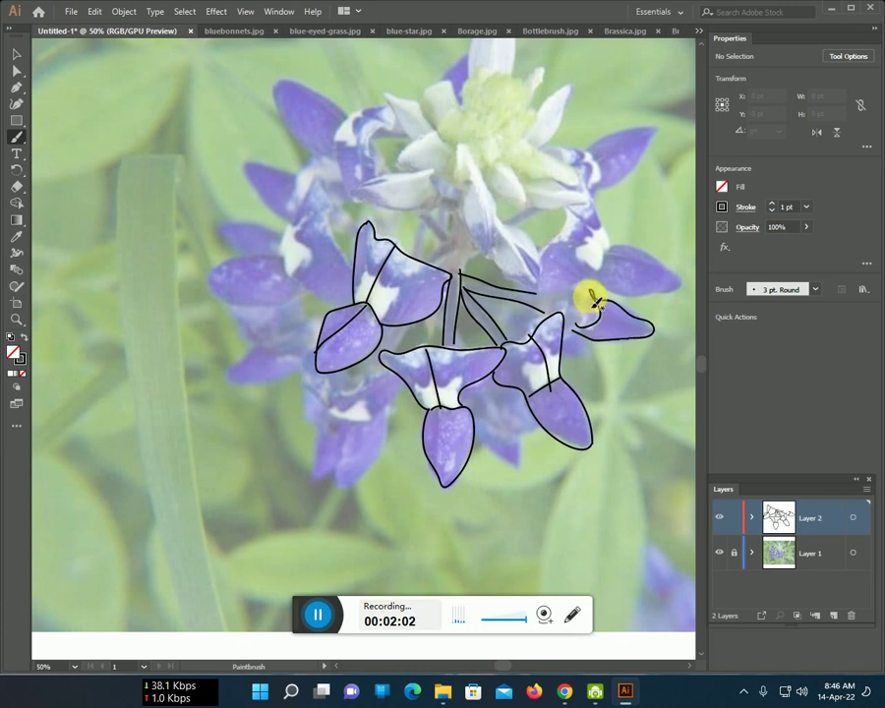
{"action": "mouse_move", "coordinate": [535, 300]}
{"action": "left_mouse_down"}
{"action": "mouse_move", "coordinate": [552, 299]}
{"action": "mouse_move", "coordinate": [596, 339]}
{"action": "left_mouse_up"}
{"action": "scroll", "coordinate": [594, 339], "scroll_direction": "up", "scroll_amount": 2}
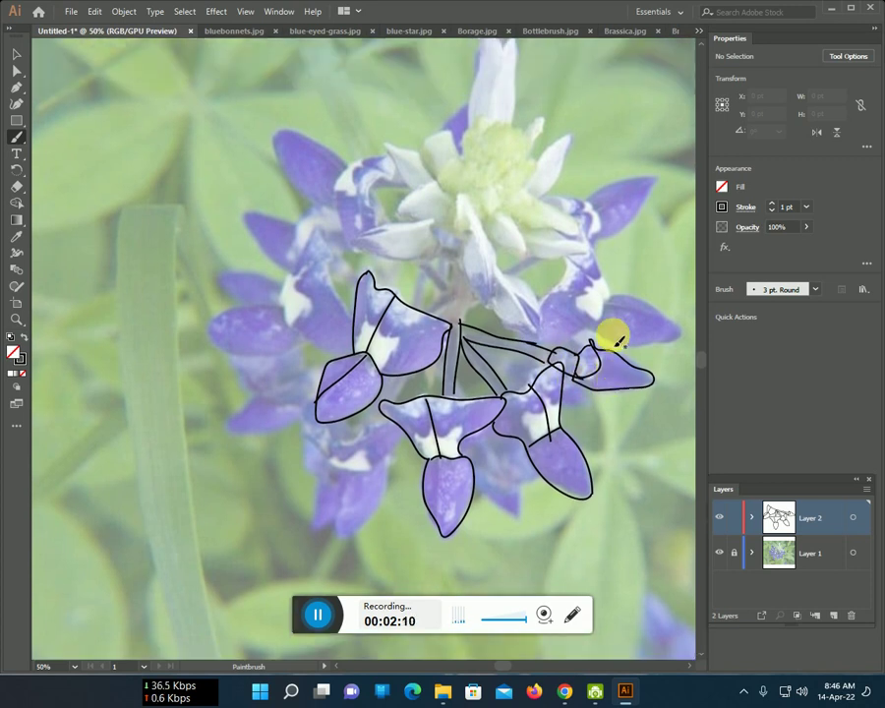
Outline the lower-left flower with an inner dividing line, plus a new petal at the far left.
{"action": "scroll", "coordinate": [455, 266], "scroll_direction": "down", "scroll_amount": 5}
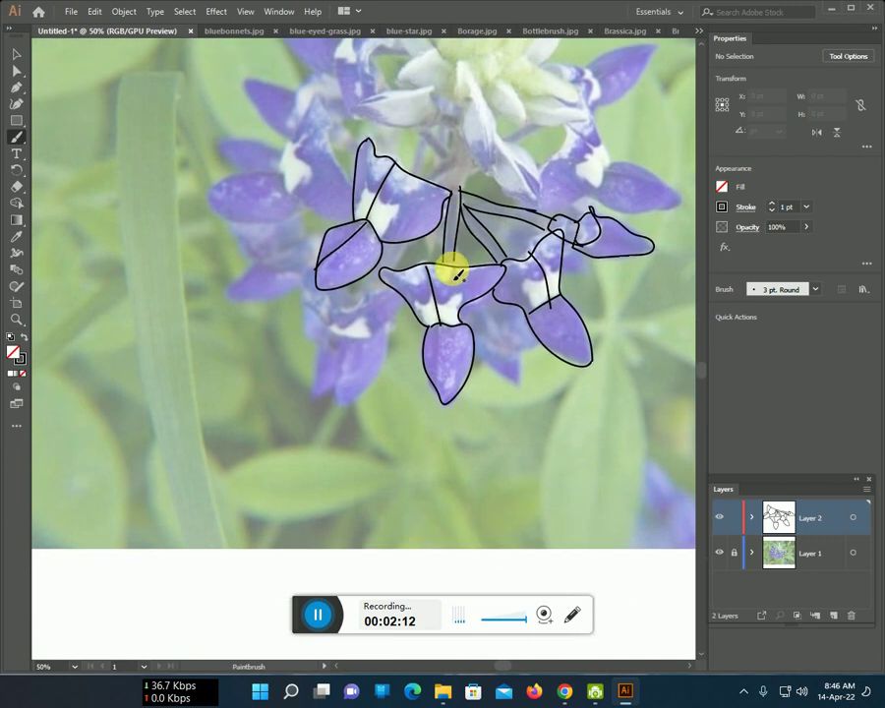
{"action": "left_click_drag", "start_coordinate": [383, 264], "coordinate": [360, 297]}
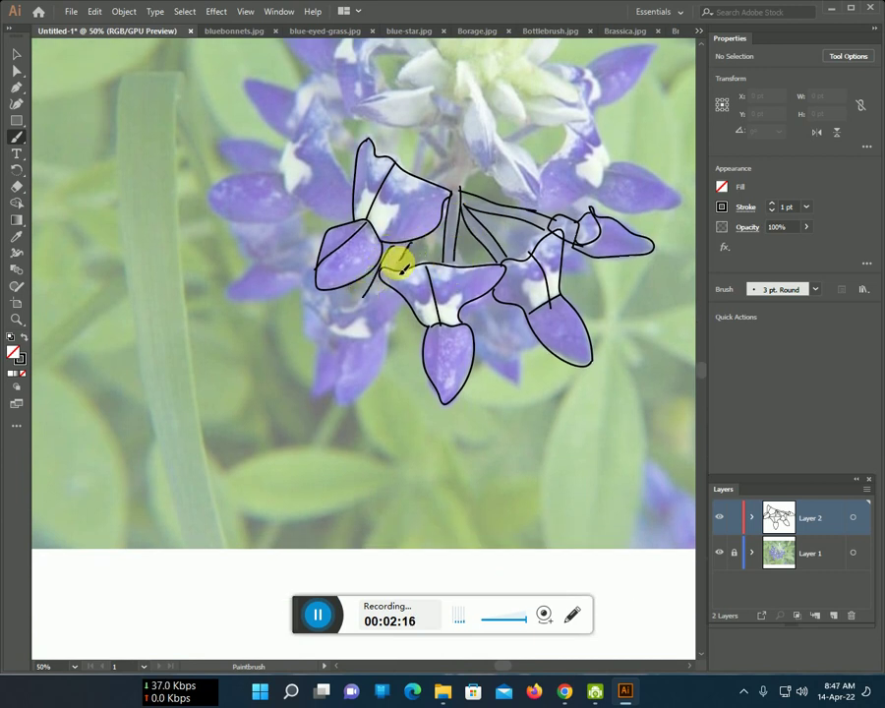
{"action": "mouse_move", "coordinate": [391, 295]}
{"action": "left_mouse_down"}
{"action": "mouse_move", "coordinate": [381, 380]}
{"action": "mouse_move", "coordinate": [334, 393]}
{"action": "left_mouse_up"}
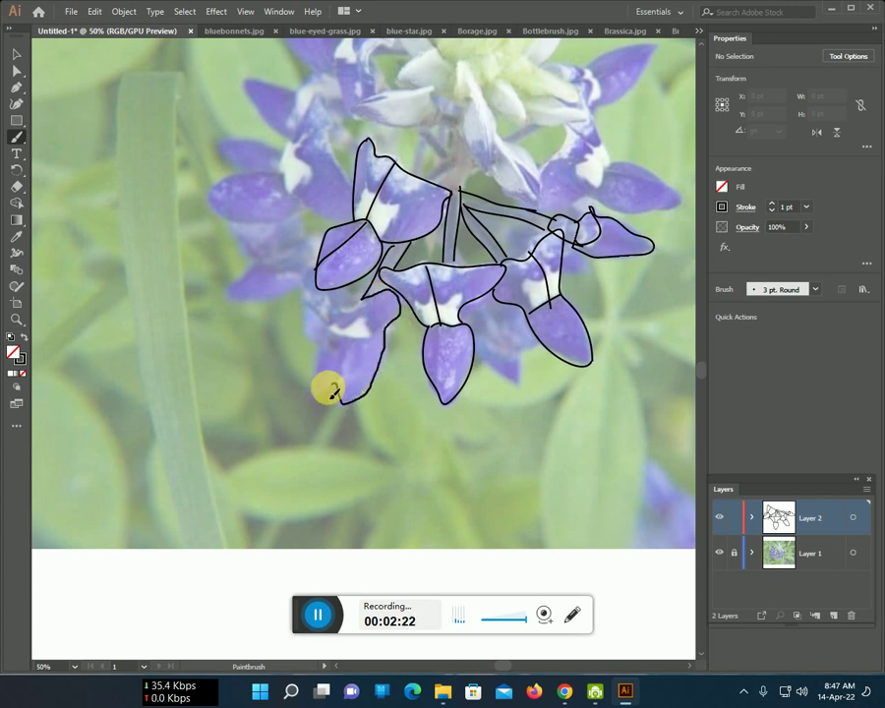
{"action": "mouse_move", "coordinate": [318, 394]}
{"action": "left_mouse_down"}
{"action": "mouse_move", "coordinate": [320, 339]}
{"action": "mouse_move", "coordinate": [306, 306]}
{"action": "mouse_move", "coordinate": [315, 263]}
{"action": "mouse_move", "coordinate": [352, 300]}
{"action": "left_mouse_up"}
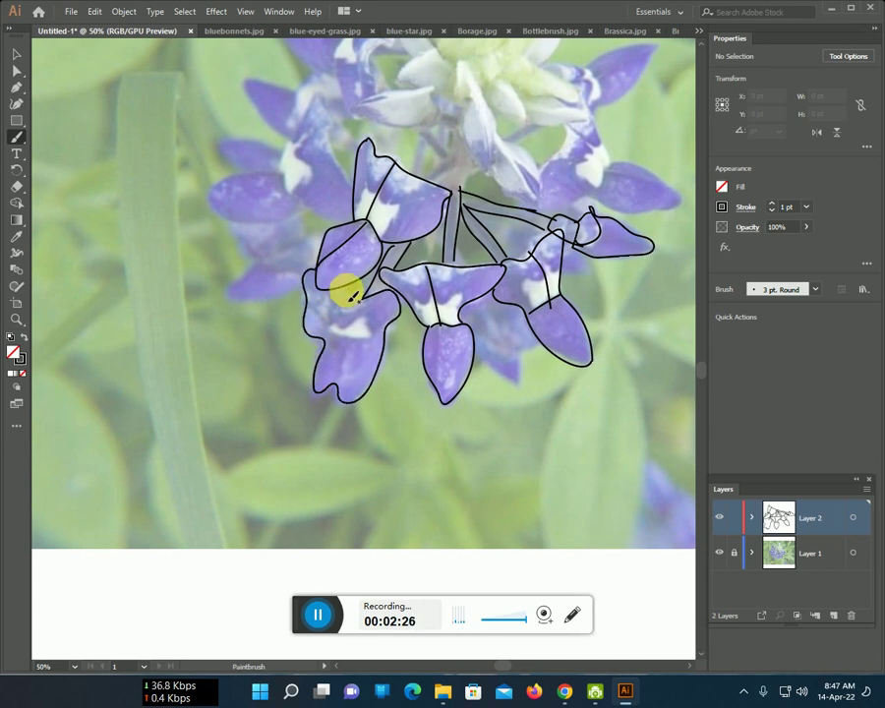
{"action": "mouse_move", "coordinate": [331, 381]}
{"action": "left_mouse_down"}
{"action": "mouse_move", "coordinate": [354, 350]}
{"action": "mouse_move", "coordinate": [339, 341]}
{"action": "mouse_move", "coordinate": [364, 341]}
{"action": "left_mouse_up"}
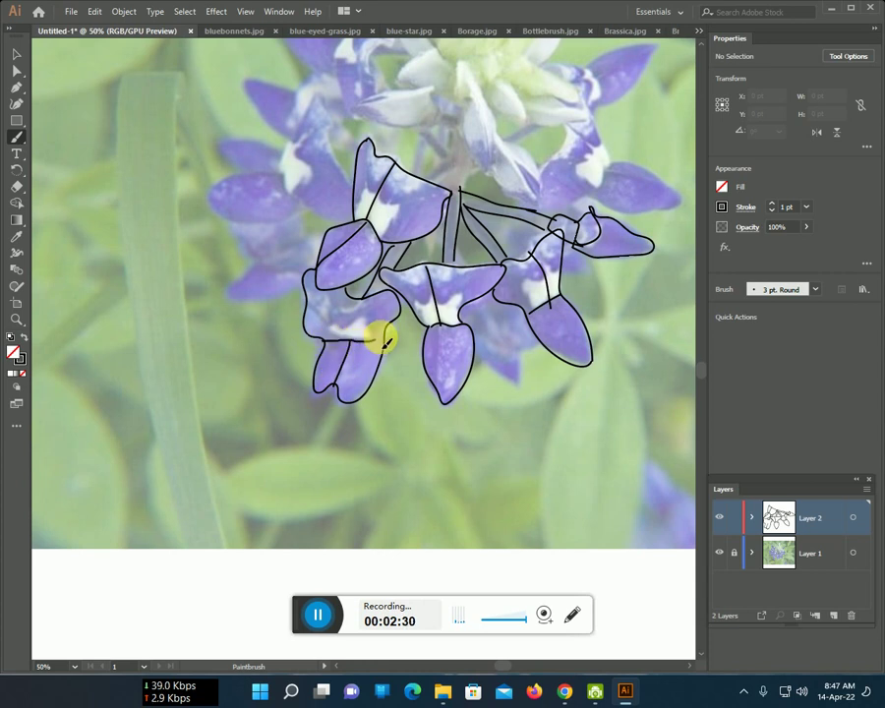
{"action": "scroll", "coordinate": [364, 346], "scroll_direction": "up", "scroll_amount": 3}
{"action": "mouse_move", "coordinate": [302, 438]}
{"action": "left_mouse_down"}
{"action": "mouse_move", "coordinate": [237, 450]}
{"action": "mouse_move", "coordinate": [237, 435]}
{"action": "mouse_move", "coordinate": [253, 418]}
{"action": "mouse_move", "coordinate": [218, 357]}
{"action": "mouse_move", "coordinate": [231, 337]}
{"action": "mouse_move", "coordinate": [280, 321]}
{"action": "mouse_move", "coordinate": [279, 367]}
{"action": "mouse_move", "coordinate": [236, 369]}
{"action": "mouse_move", "coordinate": [252, 425]}
{"action": "mouse_move", "coordinate": [271, 397]}
{"action": "mouse_move", "coordinate": [305, 383]}
{"action": "left_mouse_up"}
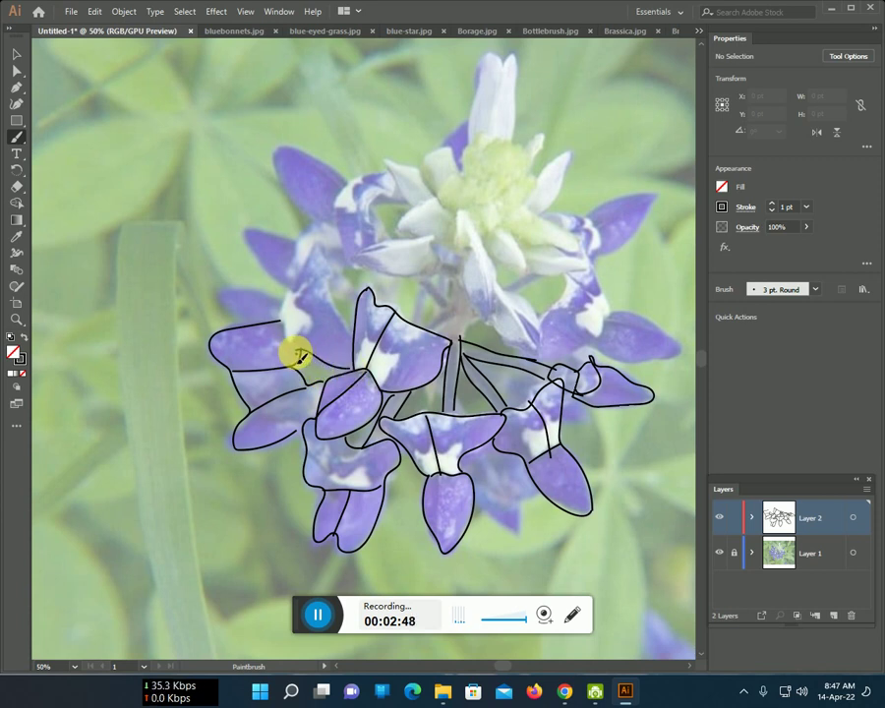
Trace the left-edge and upper petals of the cluster, adding a line inside the top petal.
{"action": "mouse_move", "coordinate": [293, 346]}
{"action": "left_mouse_down"}
{"action": "mouse_move", "coordinate": [319, 261]}
{"action": "mouse_move", "coordinate": [359, 345]}
{"action": "left_mouse_up"}
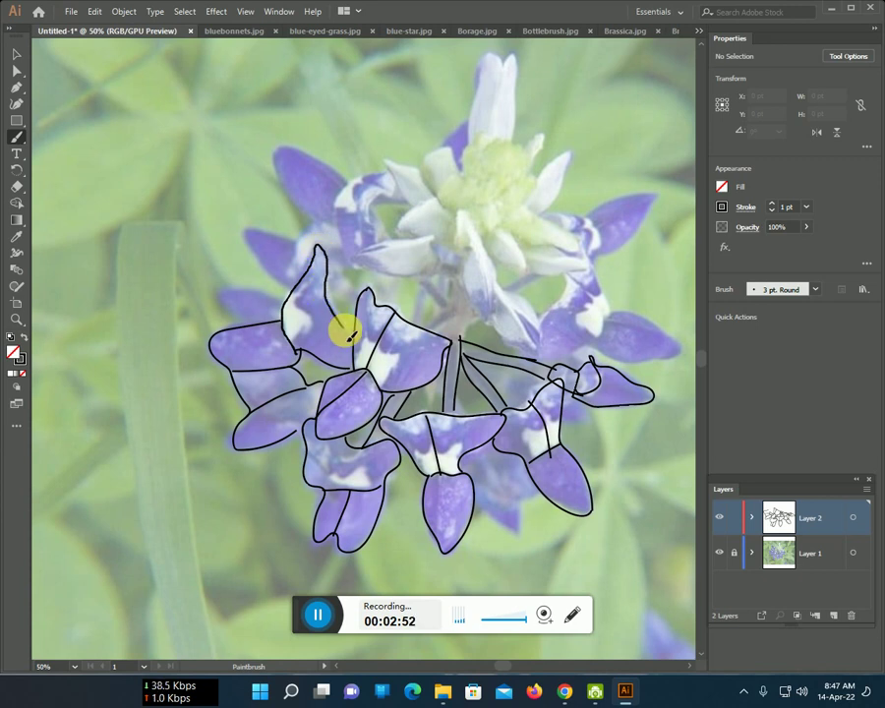
{"action": "scroll", "coordinate": [381, 372], "scroll_direction": "up", "scroll_amount": 2}
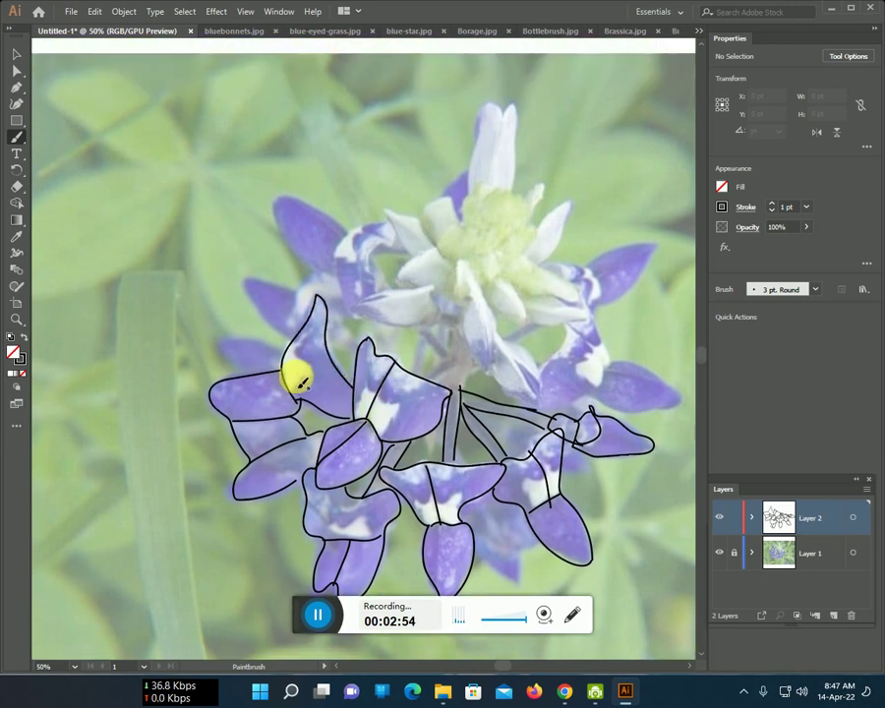
{"action": "mouse_move", "coordinate": [259, 370]}
{"action": "left_mouse_down"}
{"action": "mouse_move", "coordinate": [294, 348]}
{"action": "mouse_move", "coordinate": [250, 291]}
{"action": "mouse_move", "coordinate": [262, 282]}
{"action": "mouse_move", "coordinate": [300, 296]}
{"action": "mouse_move", "coordinate": [288, 315]}
{"action": "mouse_move", "coordinate": [292, 346]}
{"action": "left_mouse_up"}
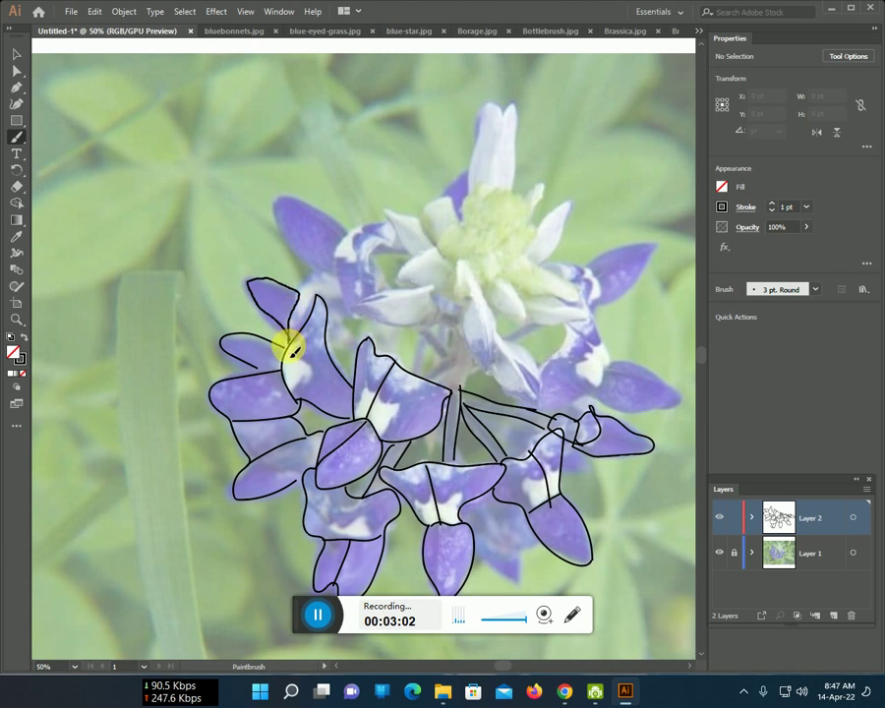
{"action": "mouse_move", "coordinate": [298, 286]}
{"action": "left_mouse_down"}
{"action": "mouse_move", "coordinate": [309, 265]}
{"action": "mouse_move", "coordinate": [276, 212]}
{"action": "mouse_move", "coordinate": [284, 198]}
{"action": "mouse_move", "coordinate": [328, 212]}
{"action": "mouse_move", "coordinate": [352, 234]}
{"action": "mouse_move", "coordinate": [330, 257]}
{"action": "mouse_move", "coordinate": [352, 321]}
{"action": "mouse_move", "coordinate": [409, 325]}
{"action": "left_mouse_up"}
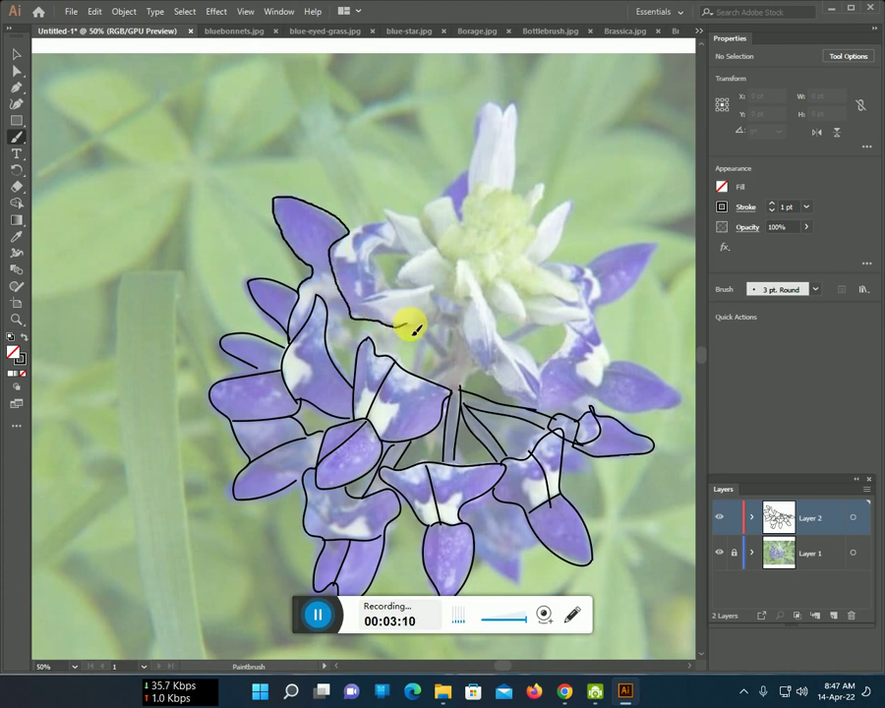
{"action": "mouse_move", "coordinate": [455, 314]}
{"action": "left_mouse_down"}
{"action": "mouse_move", "coordinate": [415, 286]}
{"action": "mouse_move", "coordinate": [365, 295]}
{"action": "mouse_move", "coordinate": [373, 249]}
{"action": "mouse_move", "coordinate": [399, 243]}
{"action": "mouse_move", "coordinate": [389, 217]}
{"action": "left_mouse_up"}
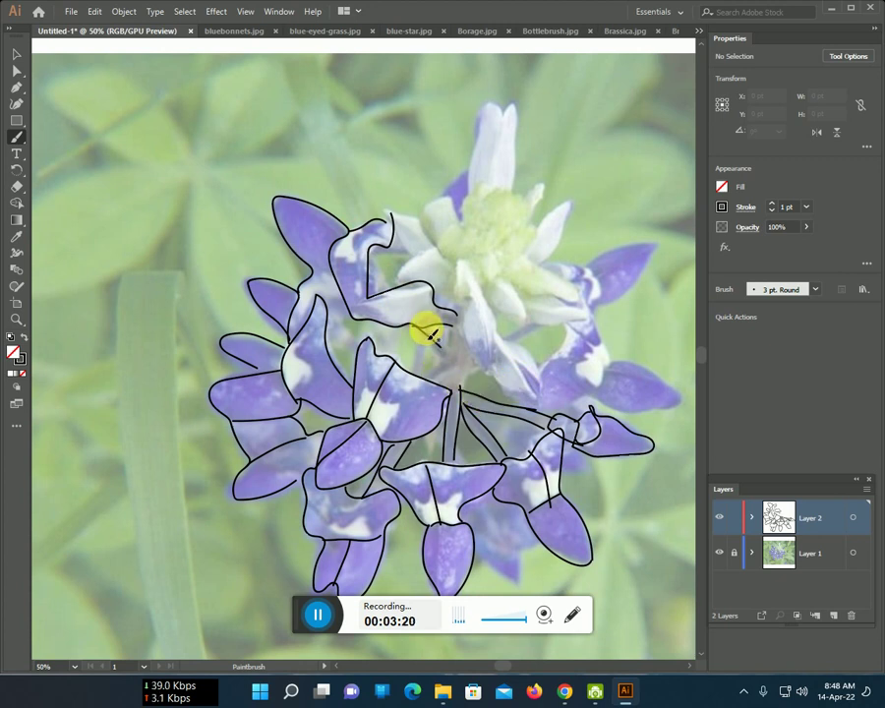
{"action": "left_click_drag", "start_coordinate": [451, 358], "coordinate": [420, 385]}
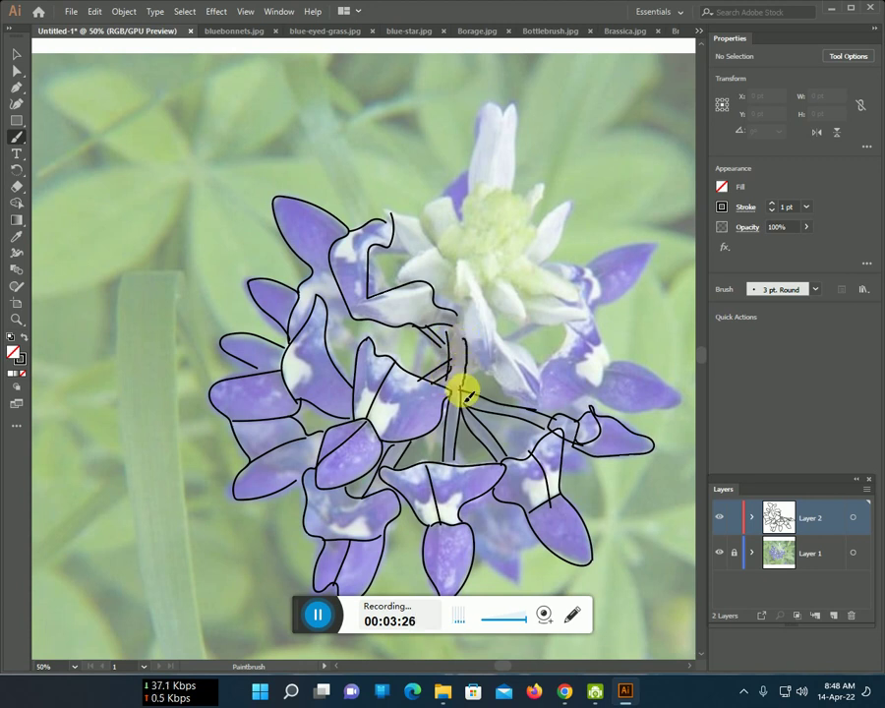
Draw stems out from the flower centre, then zoom out and hide the photo layer.
{"action": "left_click_drag", "start_coordinate": [464, 398], "coordinate": [594, 429]}
{"action": "key", "text": "ctrl+minus"}
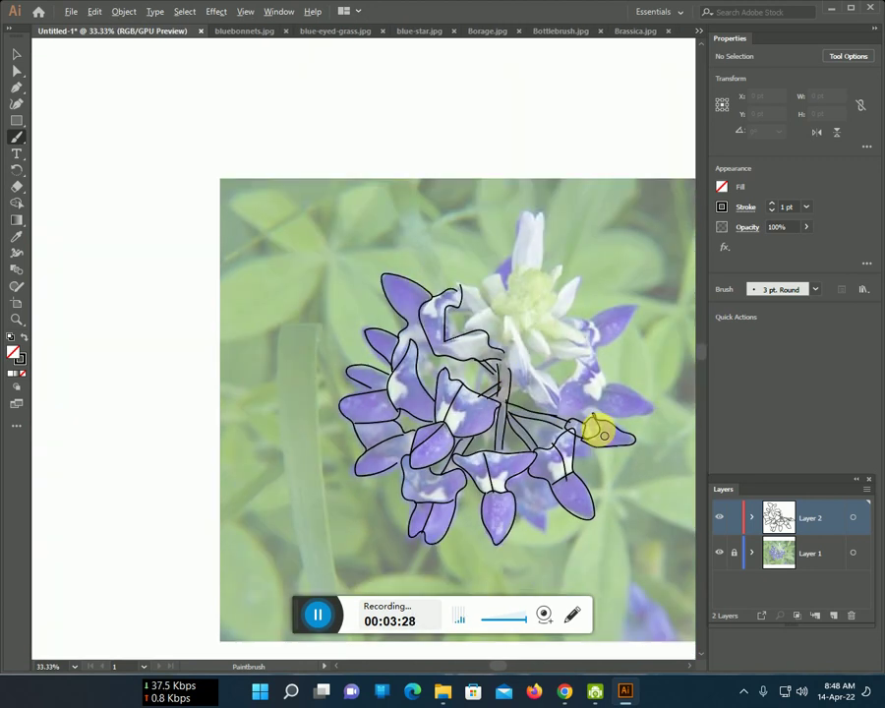
{"action": "left_click", "coordinate": [719, 552]}
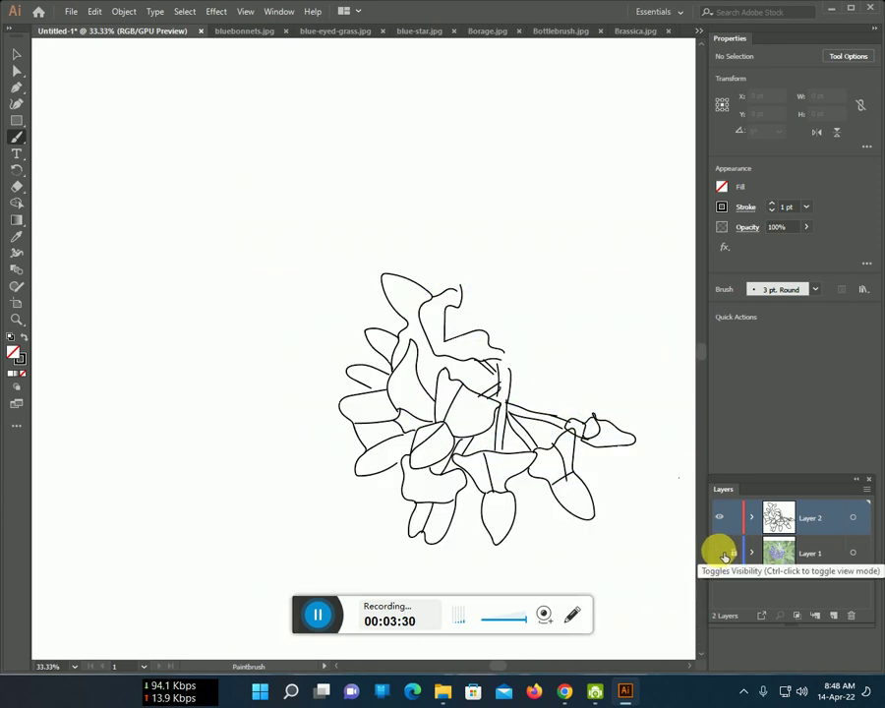